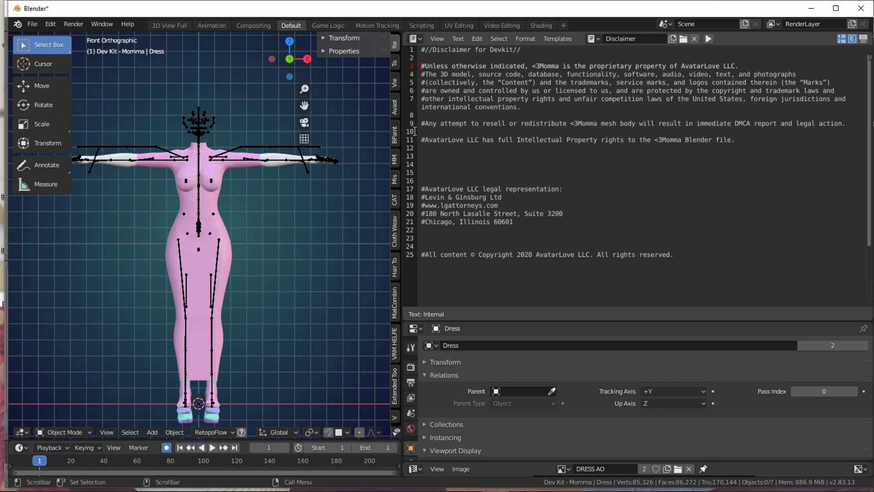
Step: Replace the Text Editor with the Outliner, resize the areas, and unhide the Dress under Test mesh
left_click(415, 39)
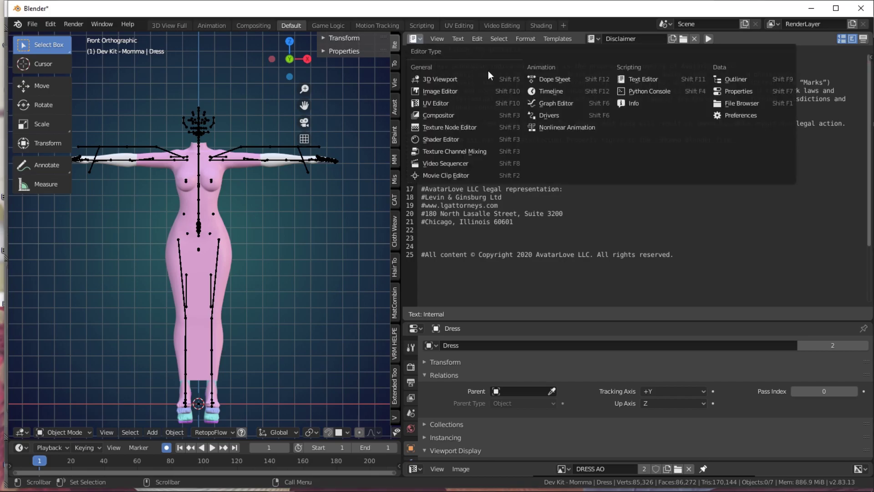
left_click(727, 78)
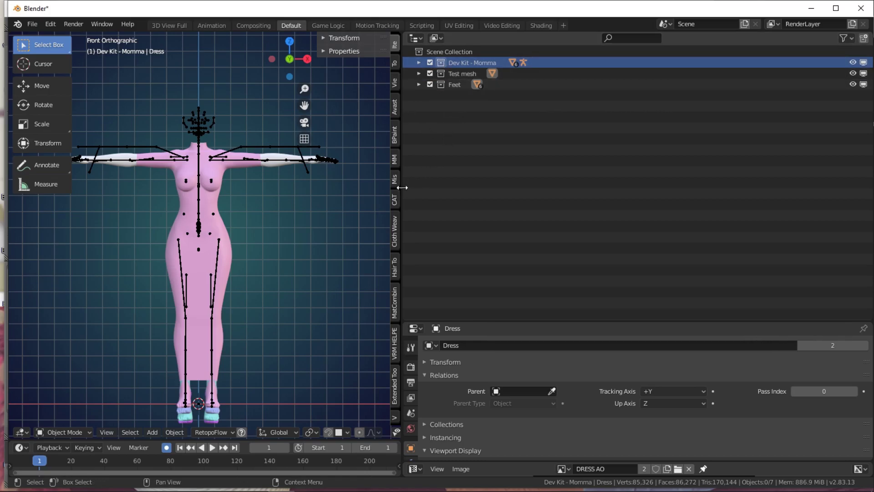
left_click_drag(402, 188, 702, 195)
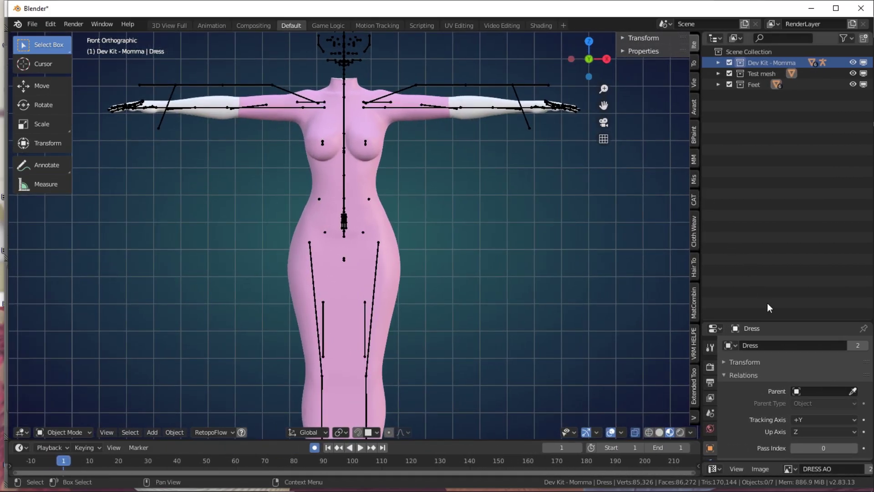
left_click_drag(779, 321, 779, 197)
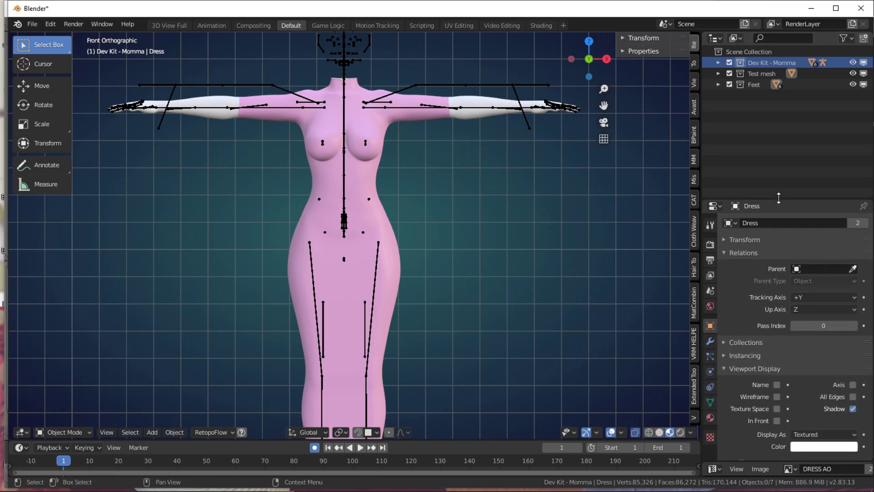
left_click(718, 73)
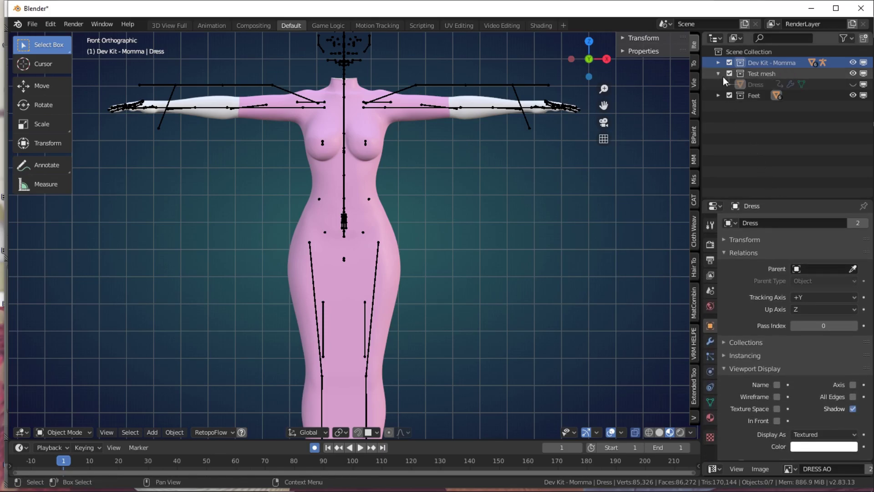
left_click(853, 85)
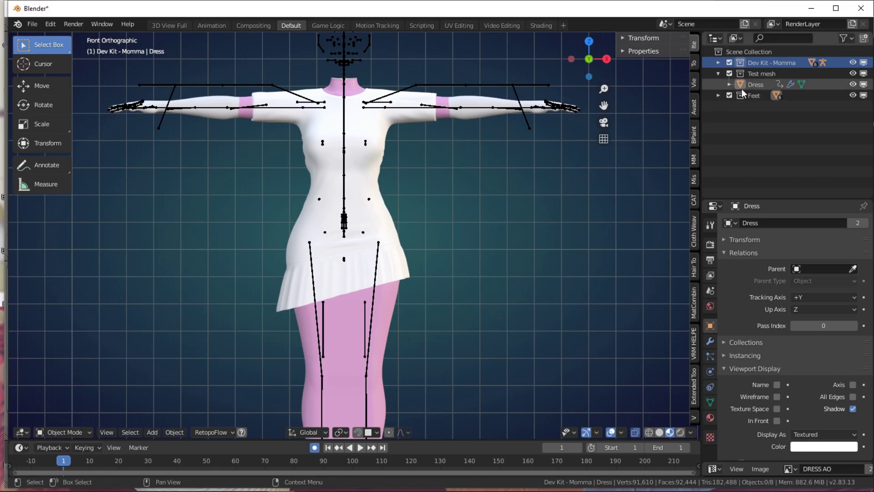
Step: Select the Dress and pick Avatar as its parent with the Relations eyedropper
left_click(752, 84)
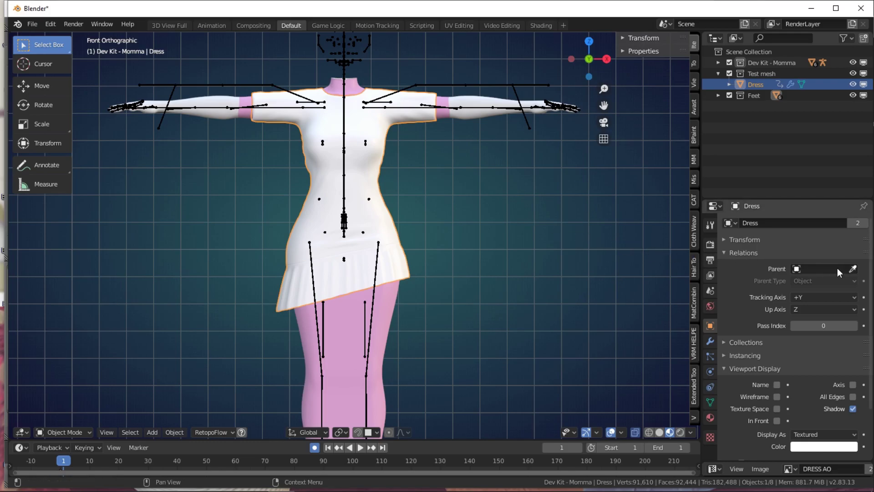
left_click(853, 269)
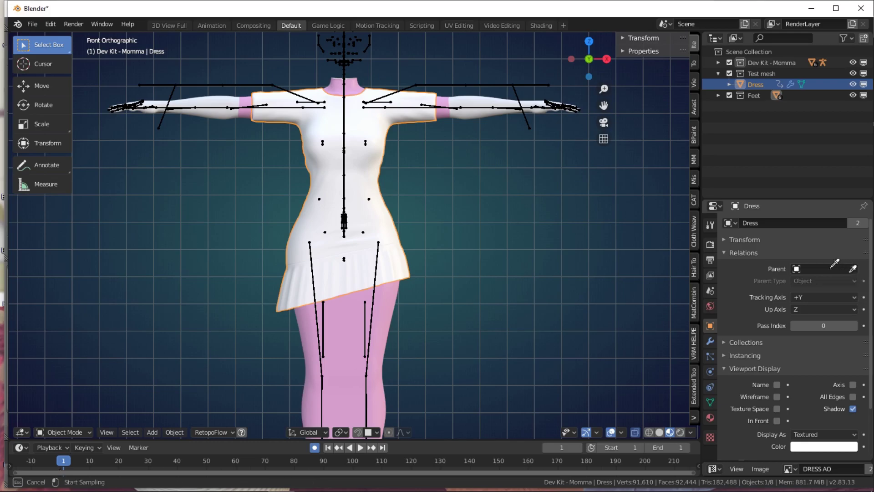
left_click(374, 299)
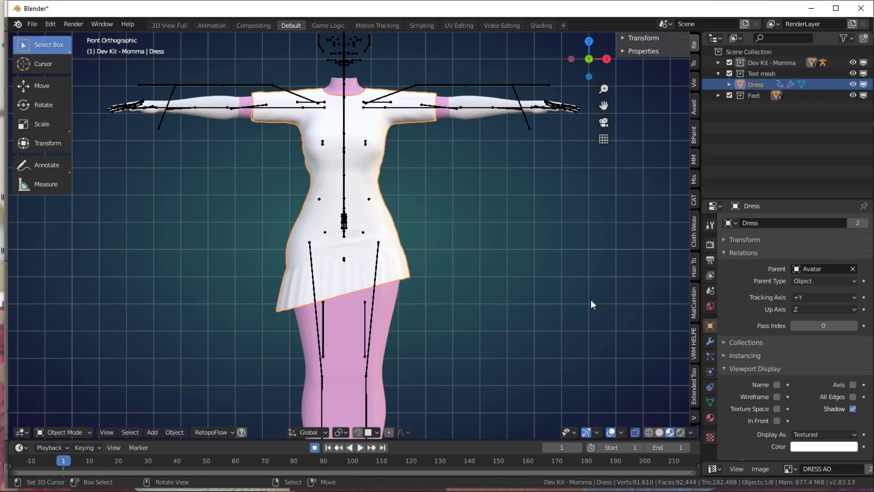
Step: Add a Data Transfer modifier to the Dress with the body's Dress Cover as source
left_click(709, 341)
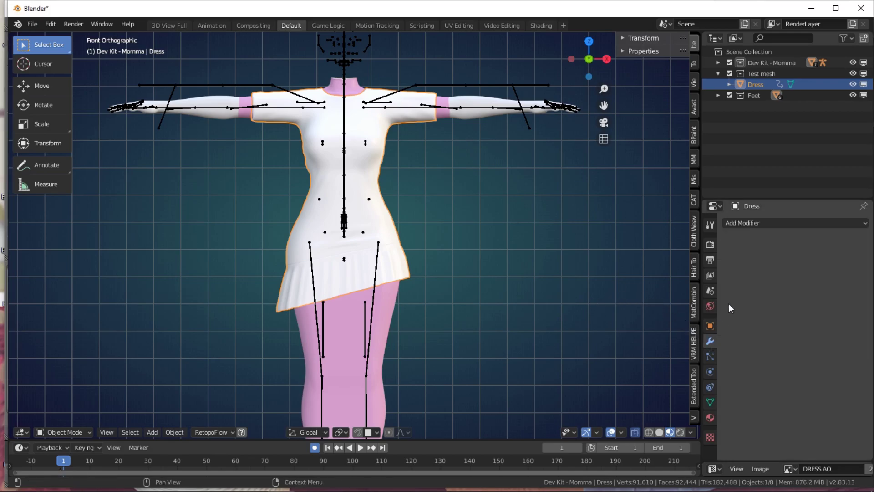
left_click(774, 224)
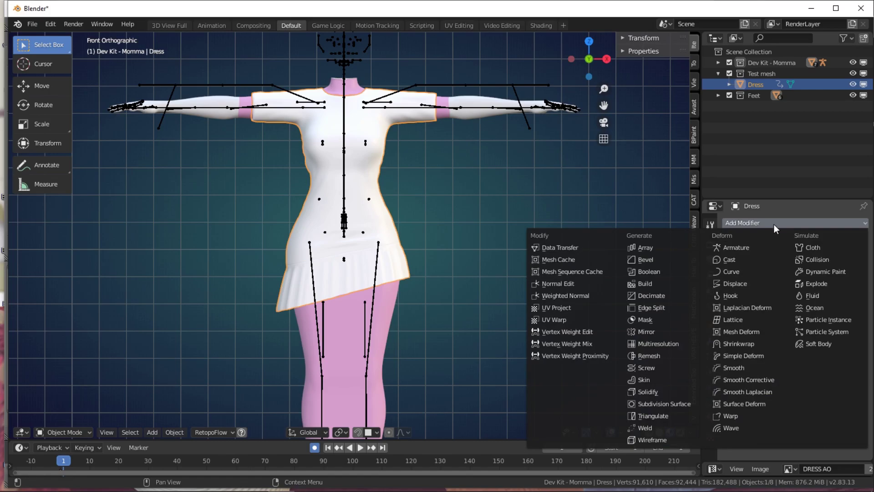
left_click(571, 248)
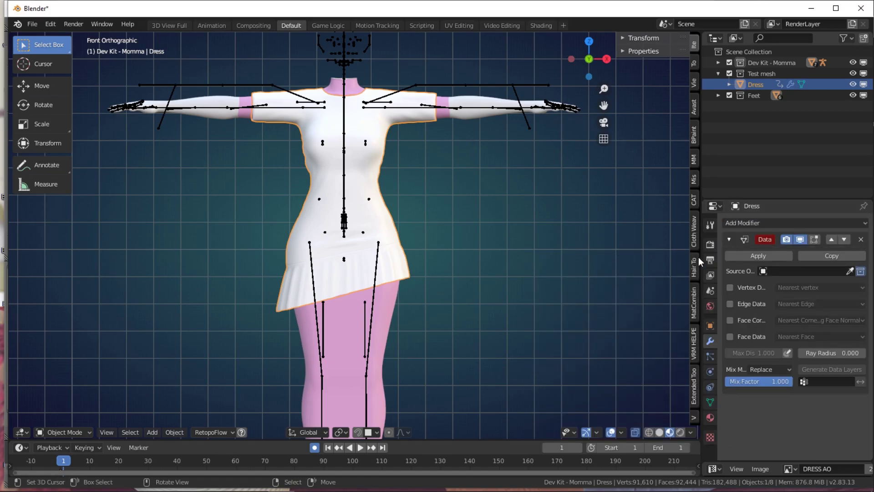
left_click(850, 271)
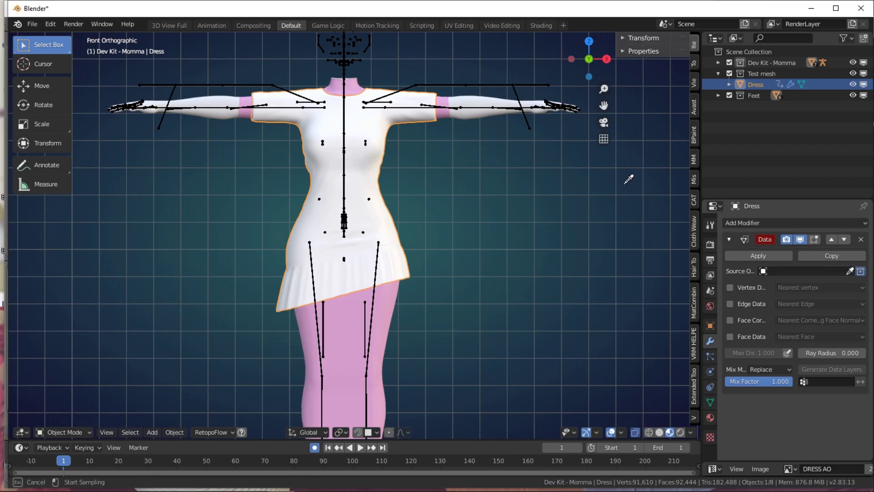
left_click(399, 286)
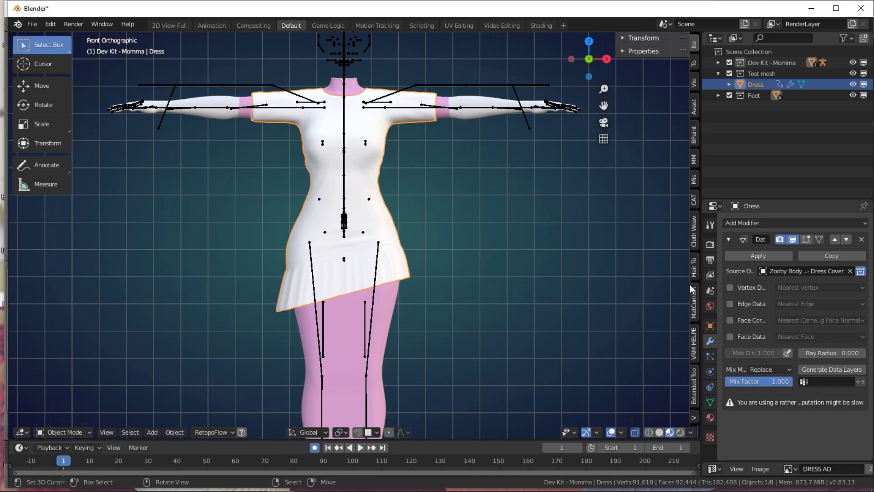
Step: Transfer vertex groups via Nearest Face Interpolated, max distance 3.0, and generate the data layers
left_click(729, 288)
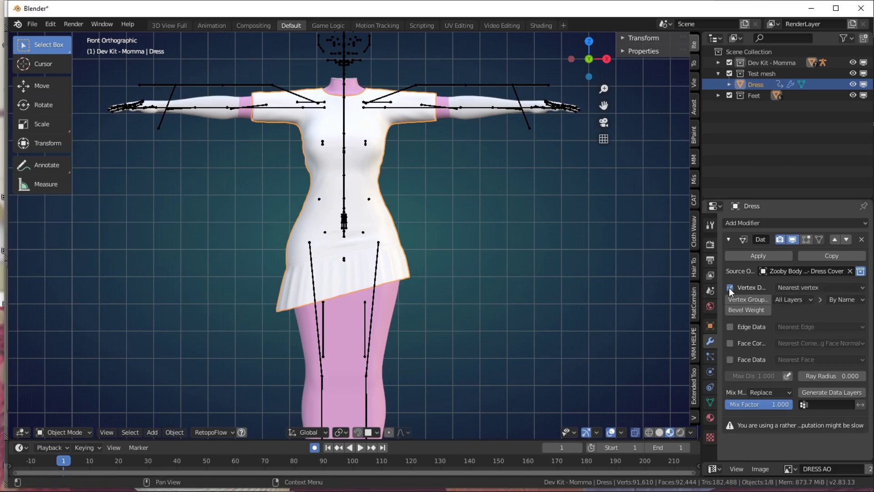
left_click(786, 289)
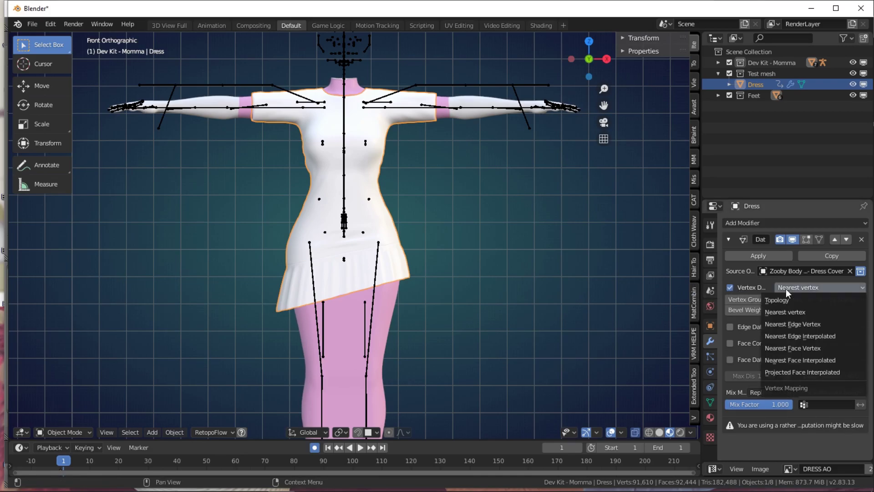
left_click(804, 362)
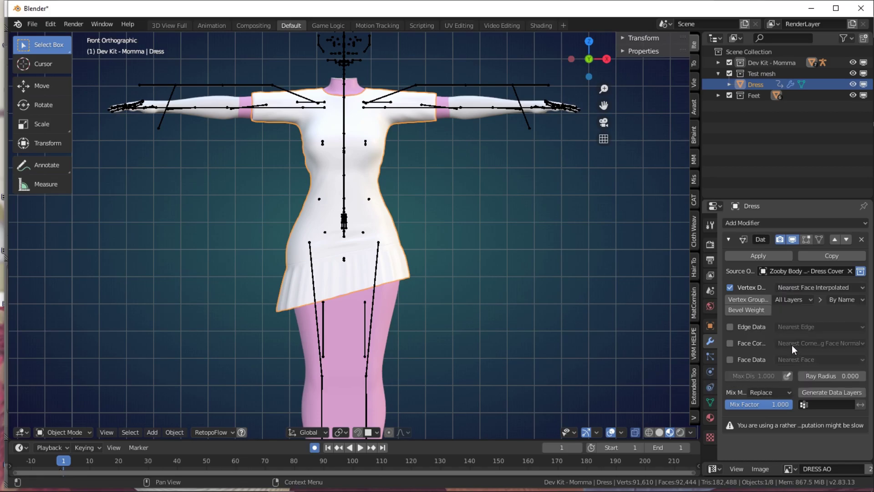
left_click(759, 299)
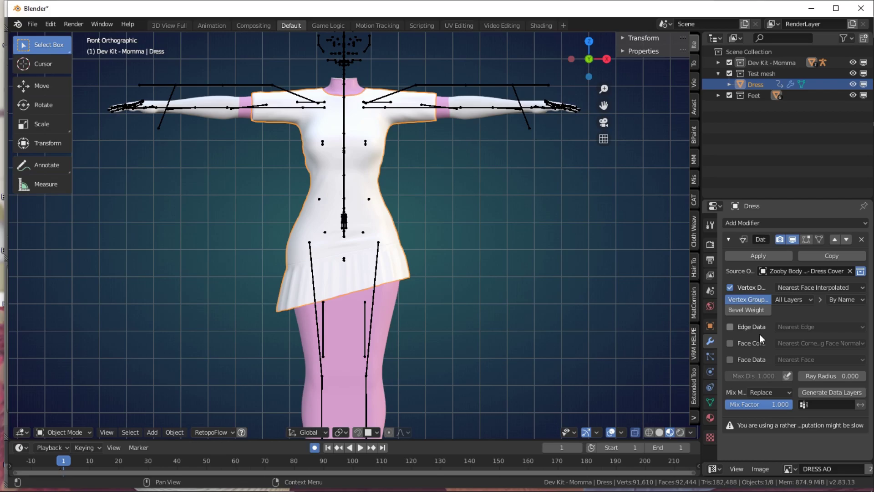
left_click(786, 376)
left_click(770, 376)
type("1.0")
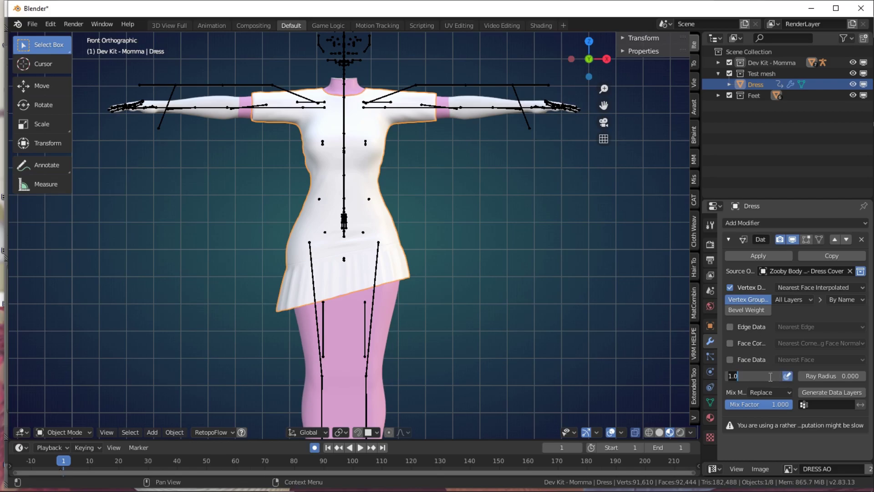
key("BackSpace")
key("BackSpace")
key("BackSpace")
type("3.0")
key("Return")
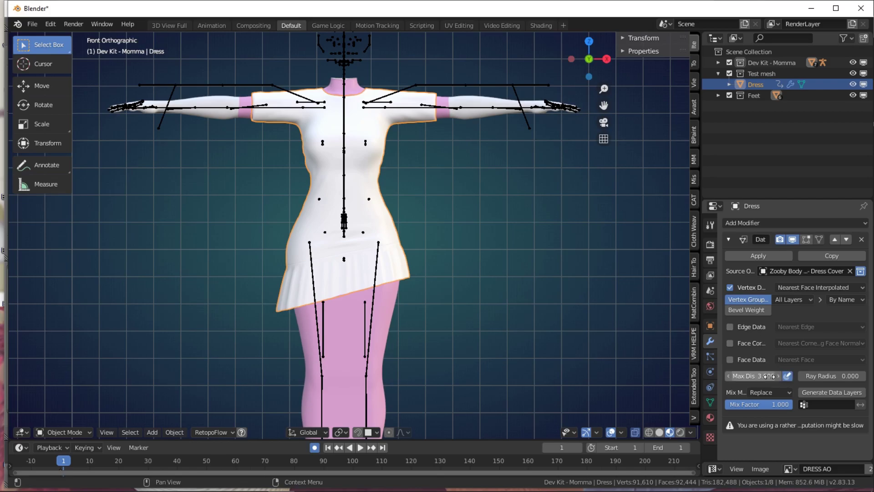
left_click(816, 393)
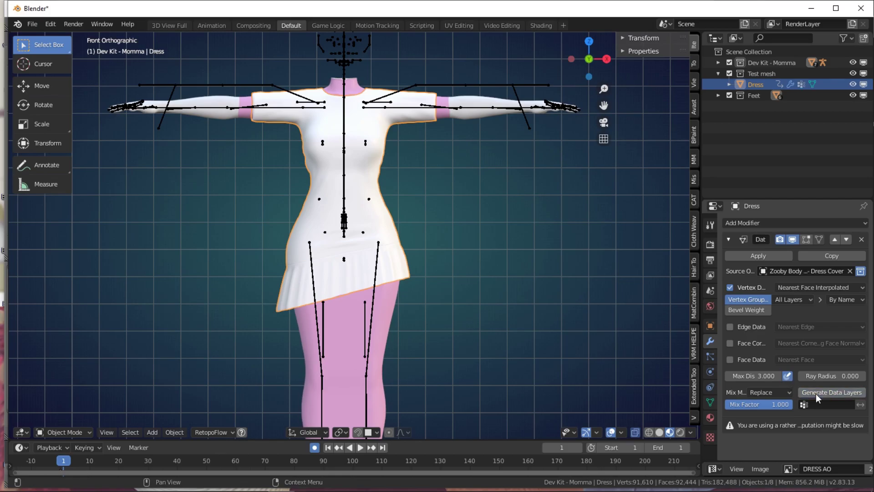
Step: Apply the Data Transfer modifier, then add an Armature modifier using the Avatar armature
left_click(746, 257)
left_click(748, 221)
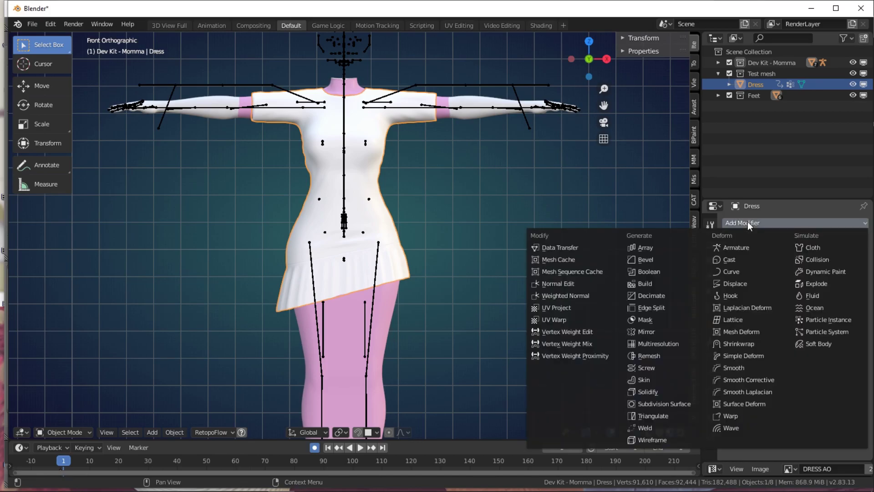
left_click(747, 247)
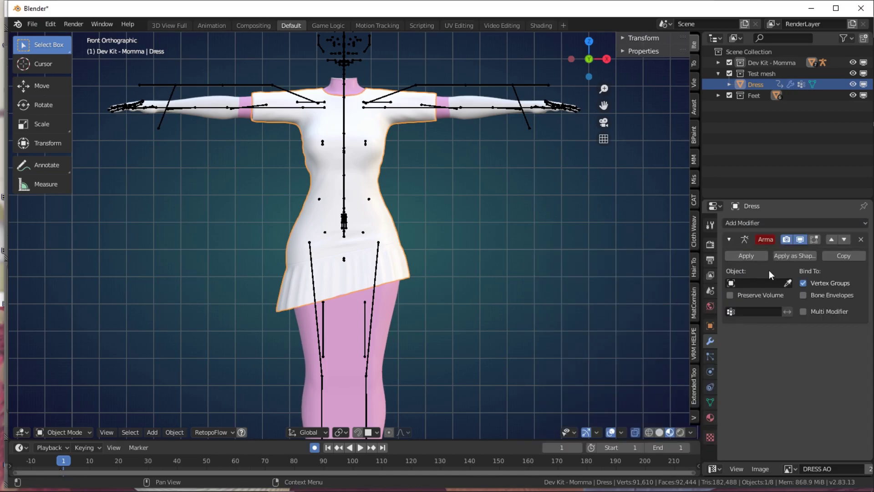
left_click(788, 283)
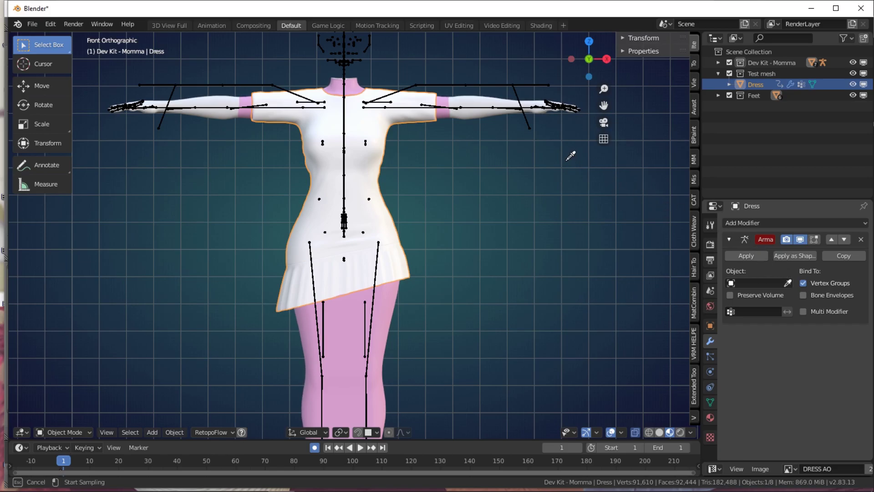
left_click(530, 129)
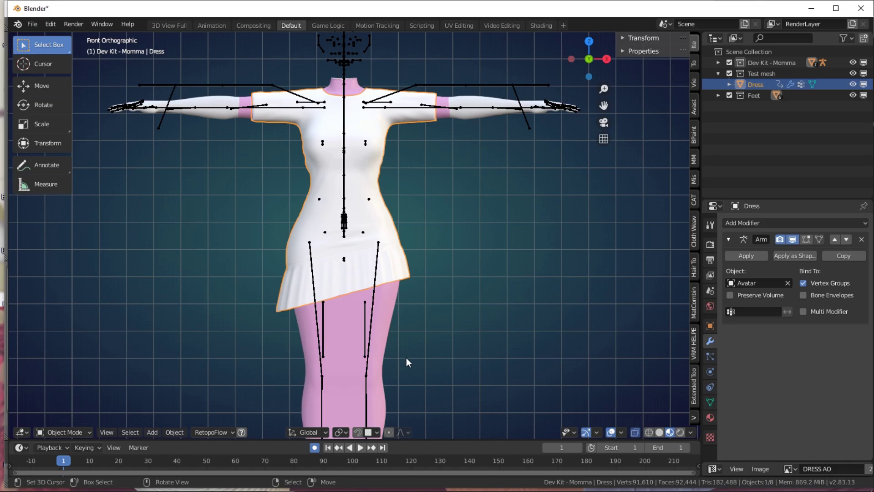
Step: Select the Avatar armature and switch it to Pose Mode
left_click(372, 315)
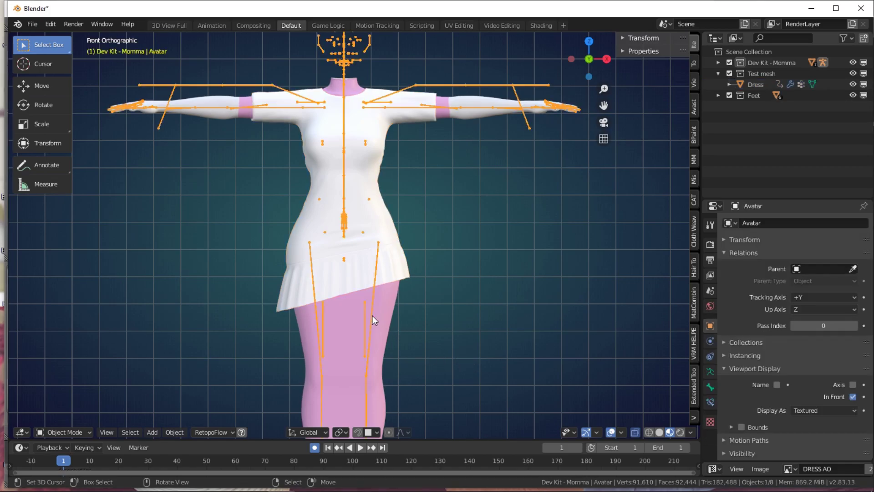
left_click(64, 432)
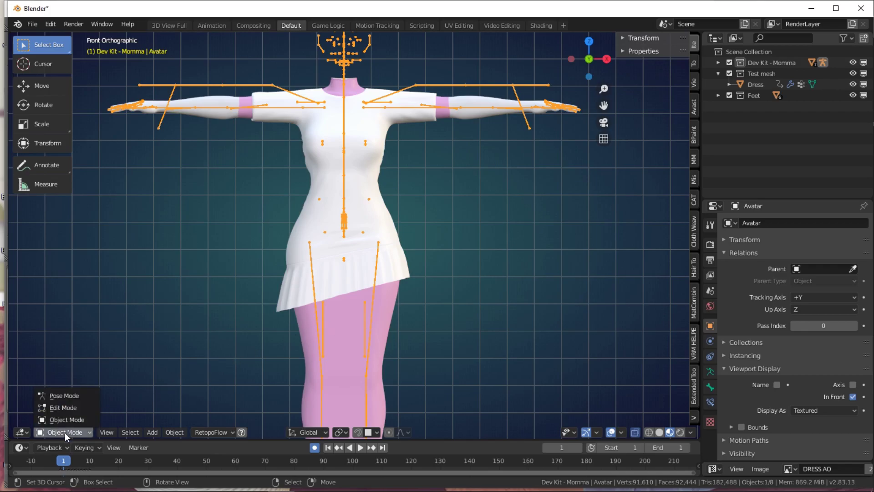
left_click(74, 396)
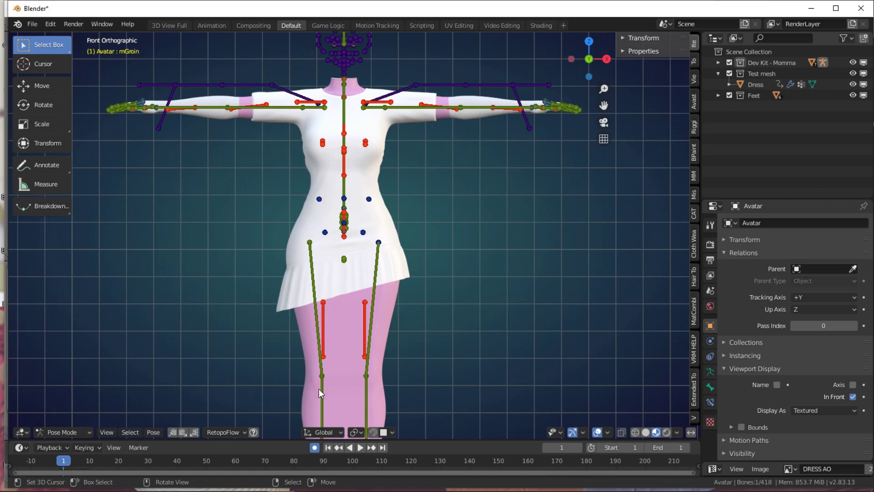
Step: Test-rotate the left hip bone, then cancel so the leg returns to rest
left_click(371, 329)
left_click(371, 329)
key("r")
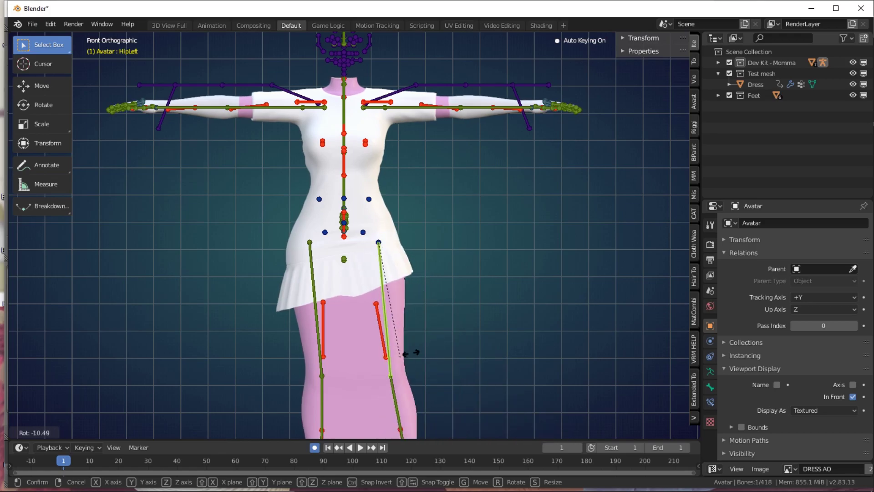
right_click(465, 322)
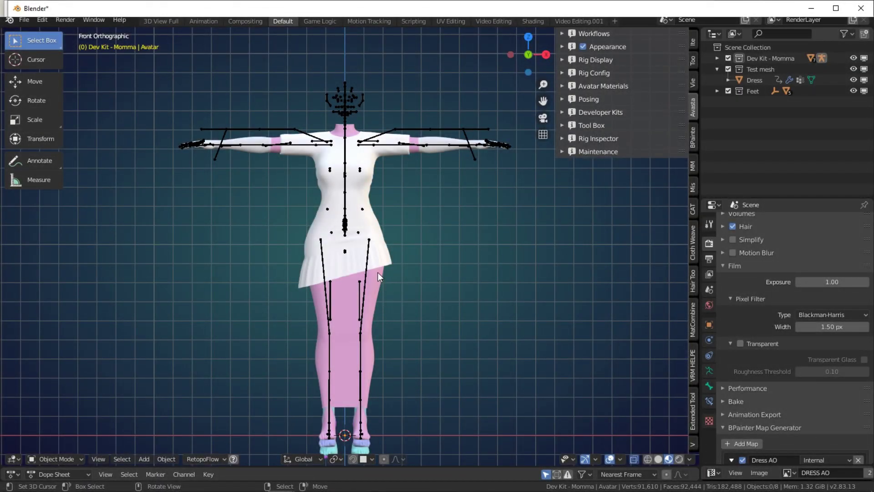
Step: Enter Weight Paint on the Dress with the armature selected, showing L_UPPER_LEG weights
left_click(369, 257)
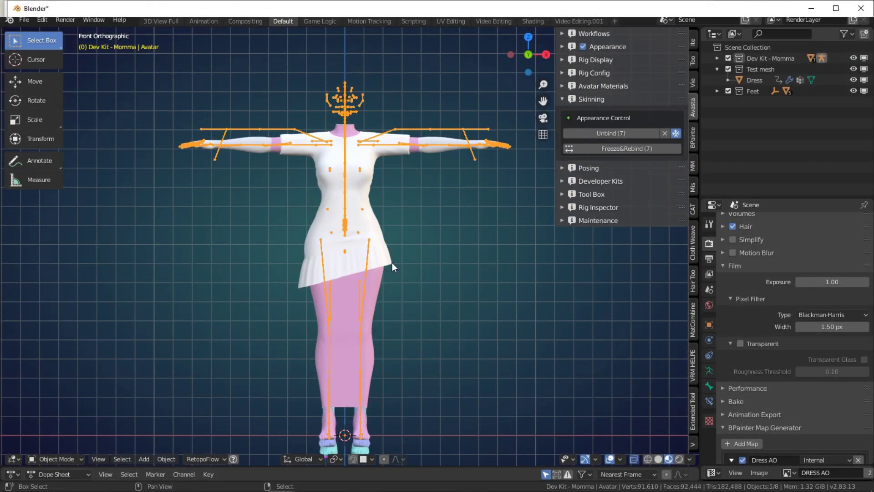
left_click(388, 259, "shift")
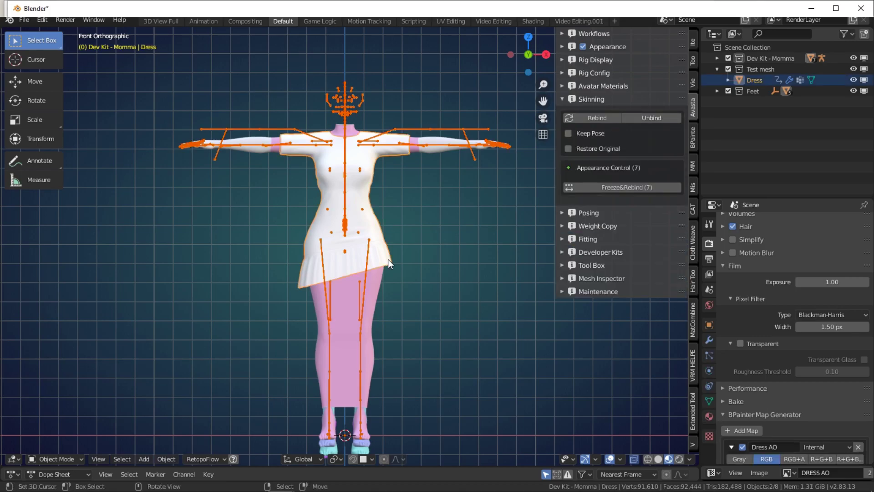
left_click(61, 457)
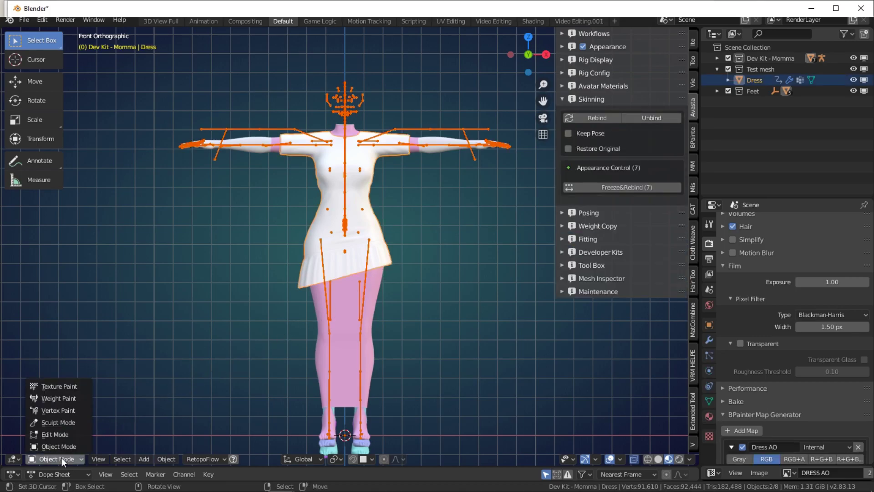
left_click(69, 397)
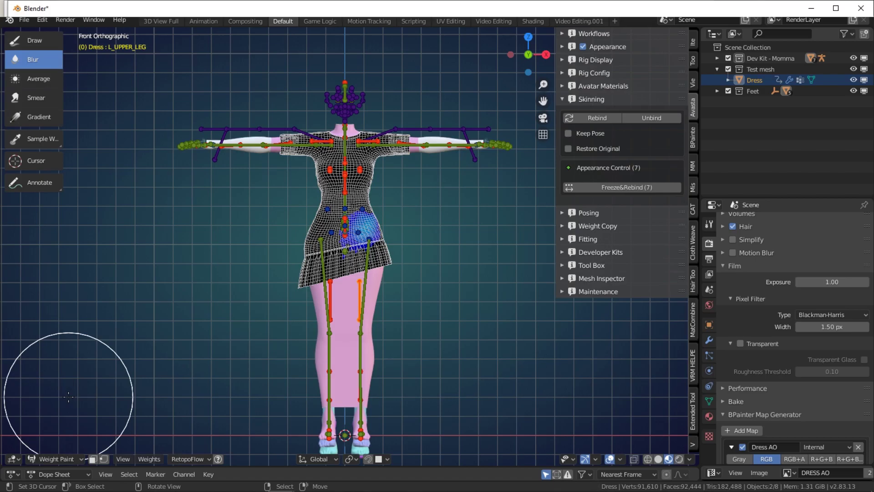
left_click(330, 288, "ctrl")
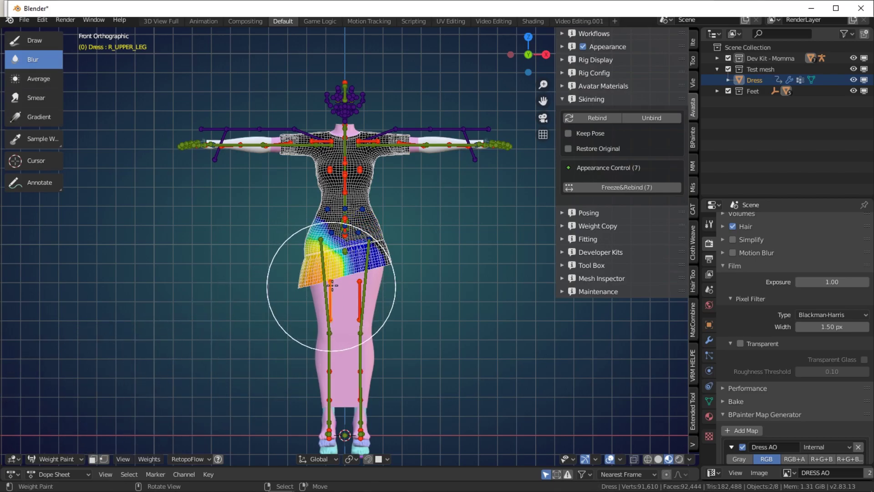
left_click(360, 286, "ctrl")
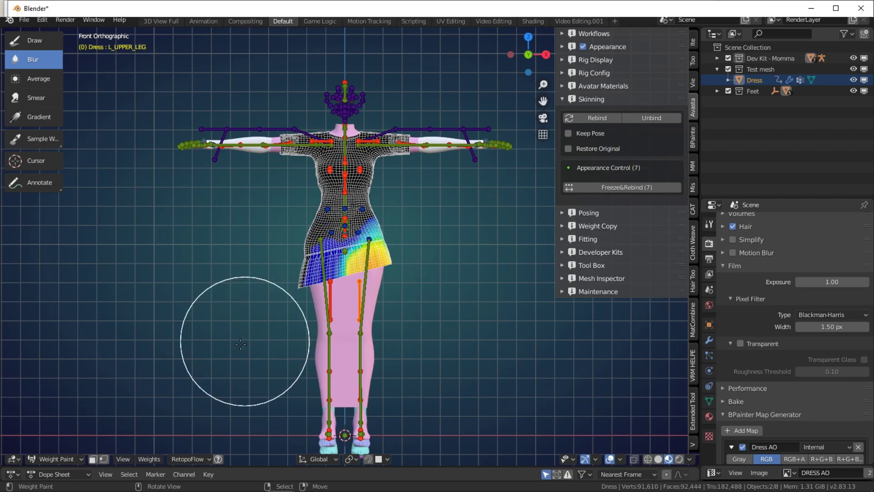
Step: Enable the vertex mask, box-select the front skirt, and smooth its weights over 2 iterations
left_click(105, 458)
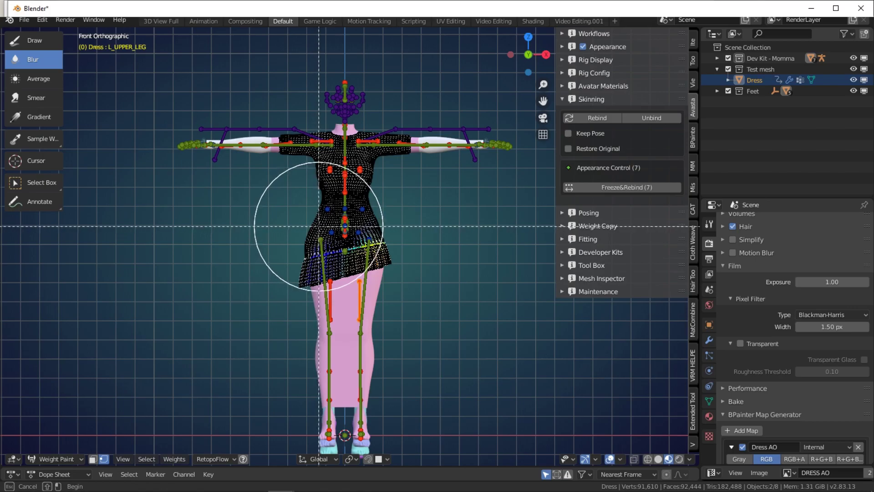
key("b")
left_click_drag(355, 266, 365, 287)
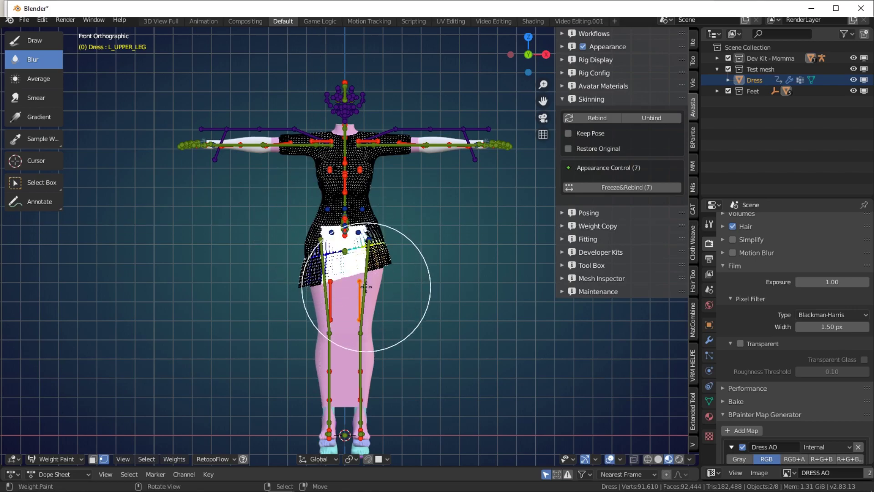
scroll(366, 287, "up", 3)
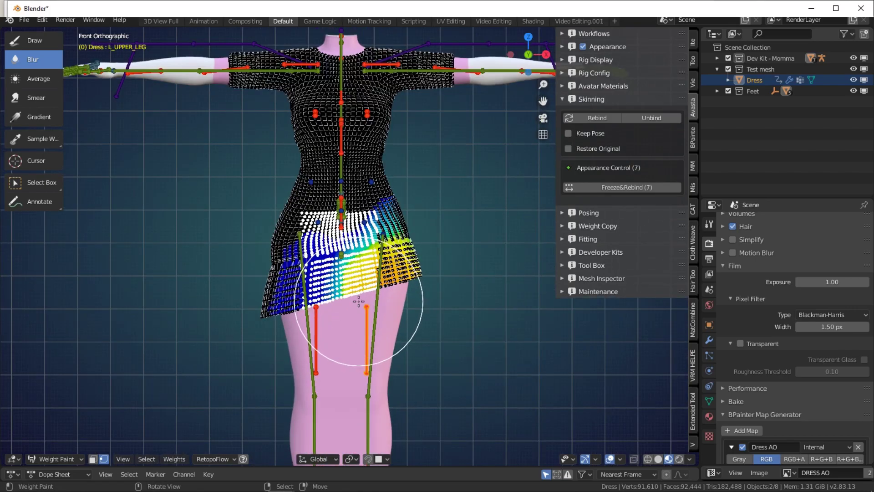
left_click(181, 459)
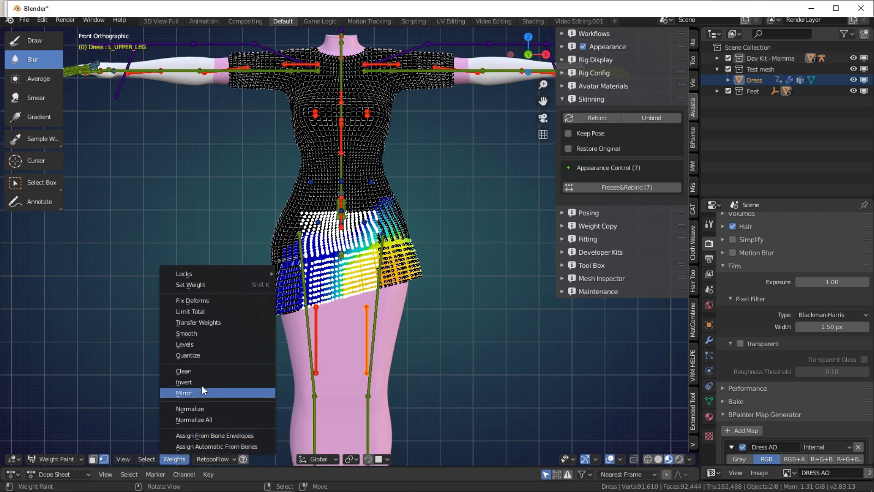
left_click(204, 335)
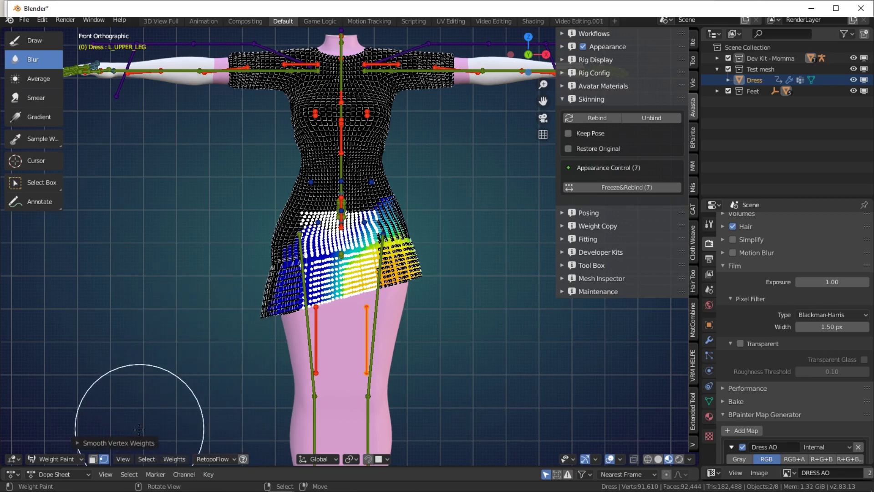
left_click(132, 443)
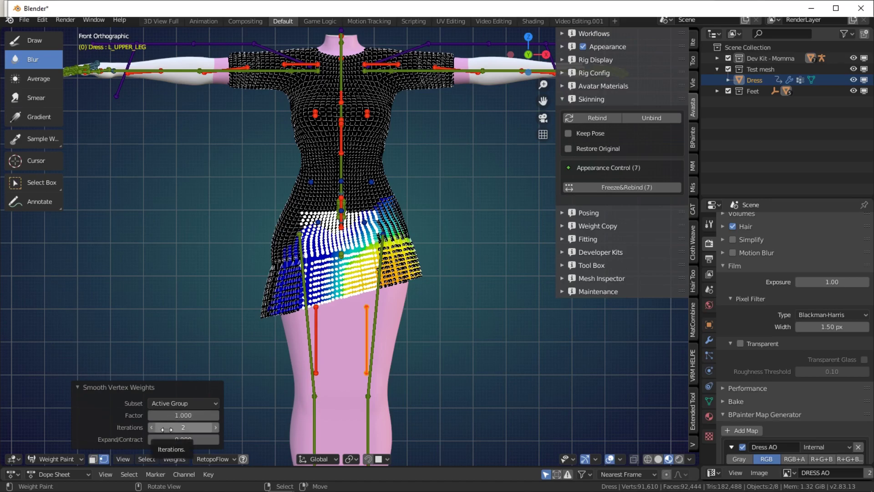
left_click(168, 386)
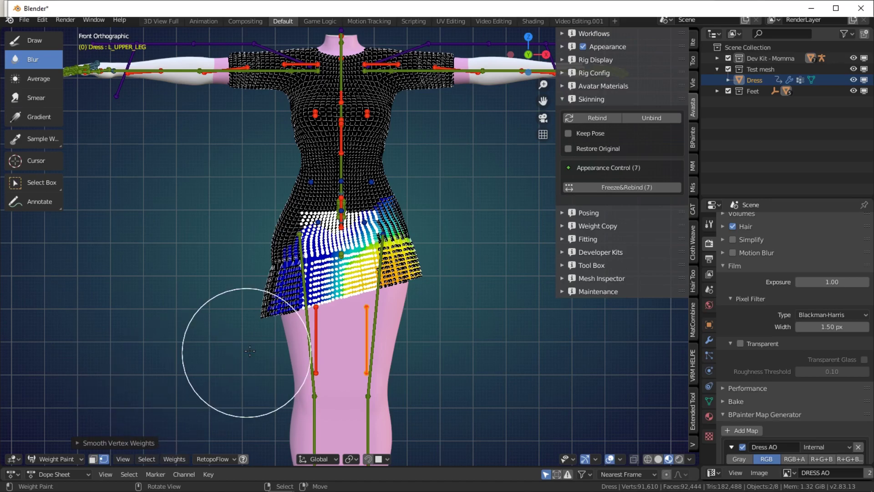
Step: Disable vertex masking, attempt a Collada (Avastar) export, dismiss the errors, and show the Avastar sidebar
left_click(107, 457)
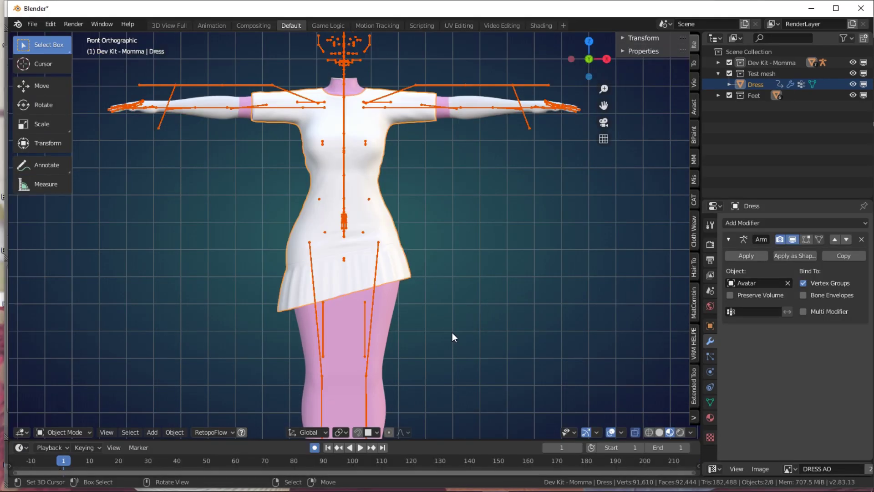
left_click(33, 24)
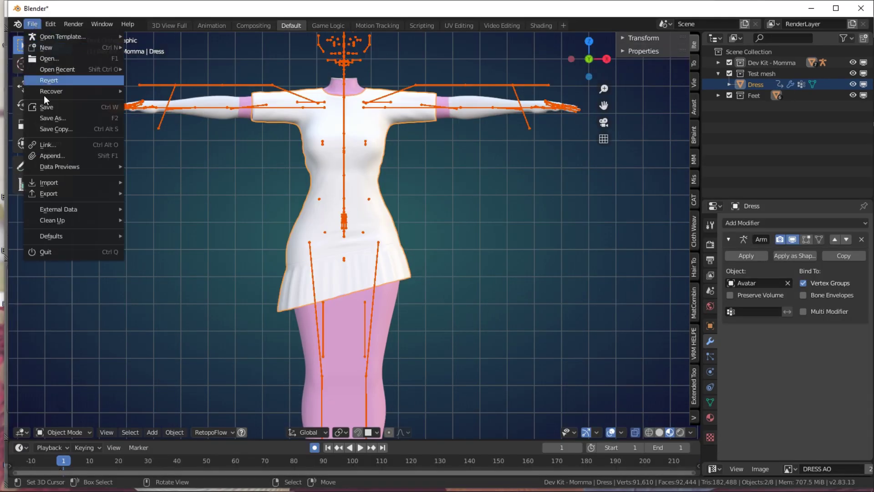
mouse_move(60, 191)
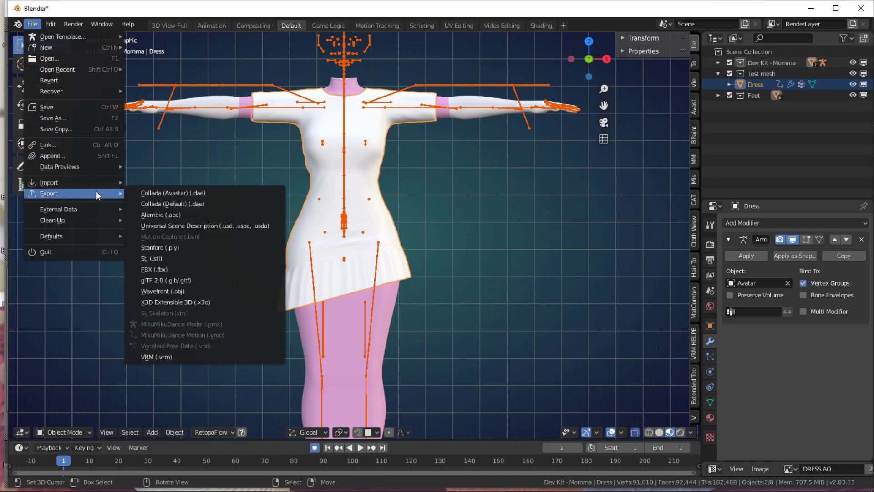
left_click(152, 193)
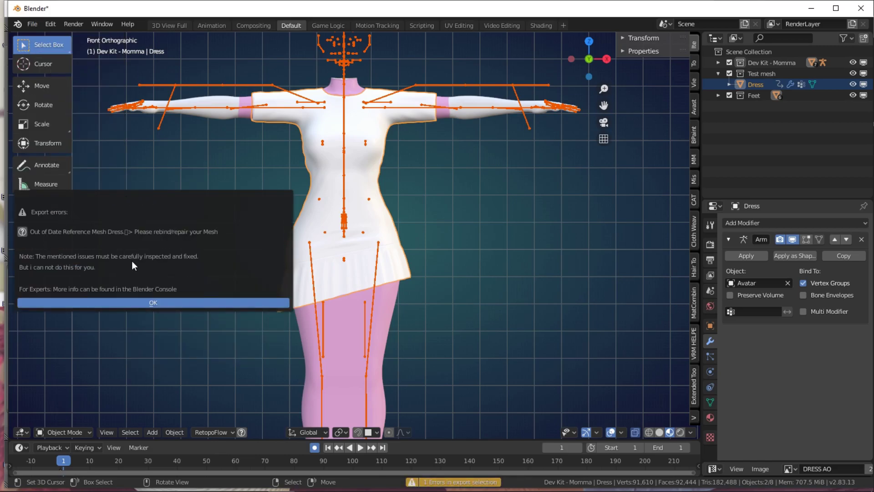
left_click(133, 301)
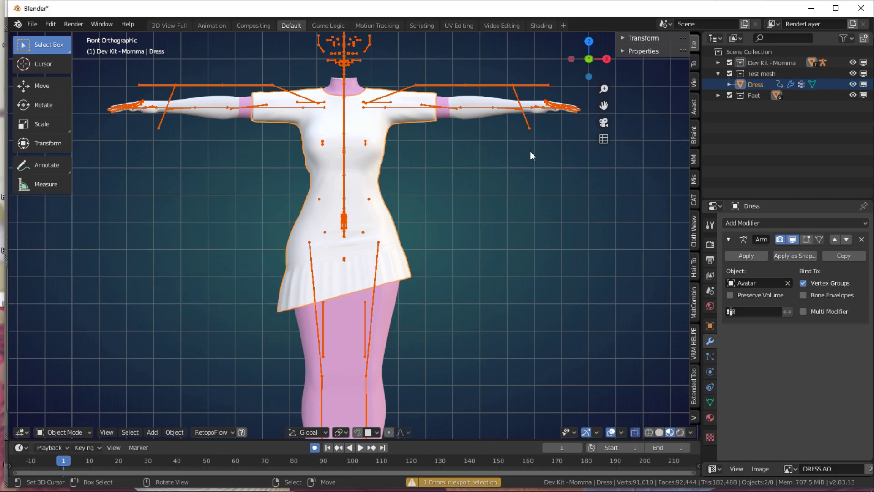
left_click(694, 107)
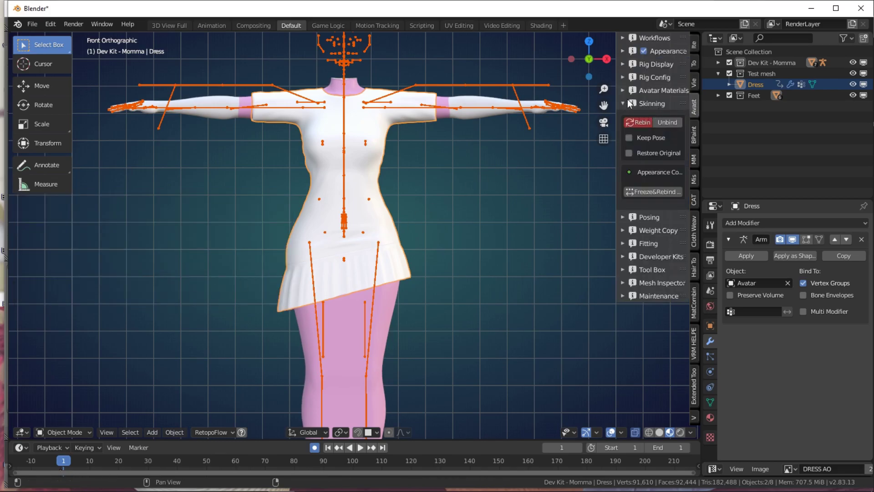
Step: Run Avastar's Rebind on the Dress from the Skinning panel
left_click(638, 124)
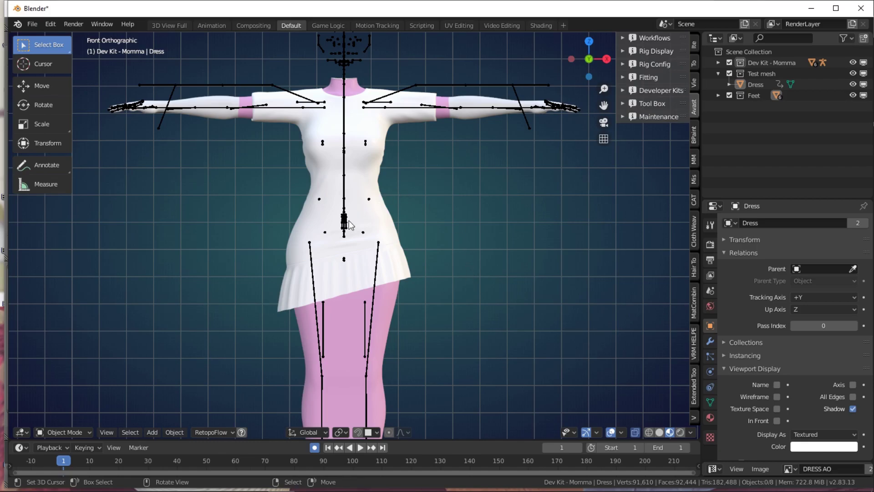
Step: Select the Dress plus the Avatar armature, keeping the Copy from Meshes strategy
left_click(405, 274)
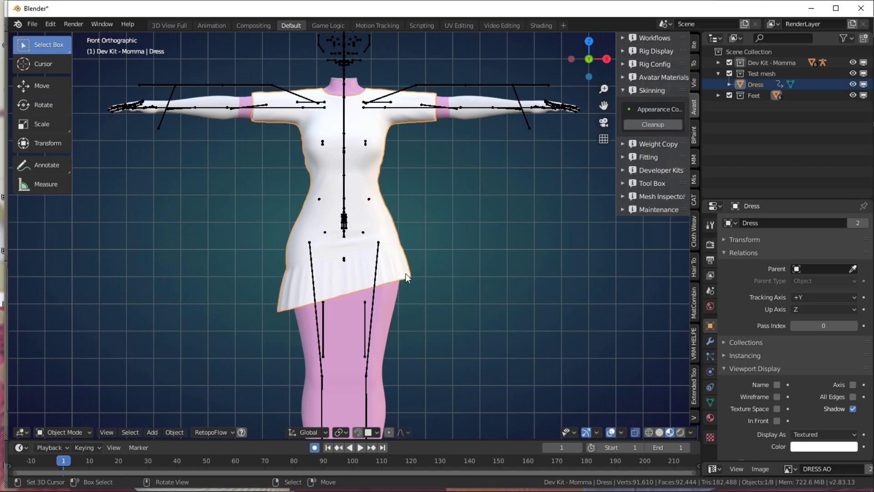
left_click(447, 84, "shift")
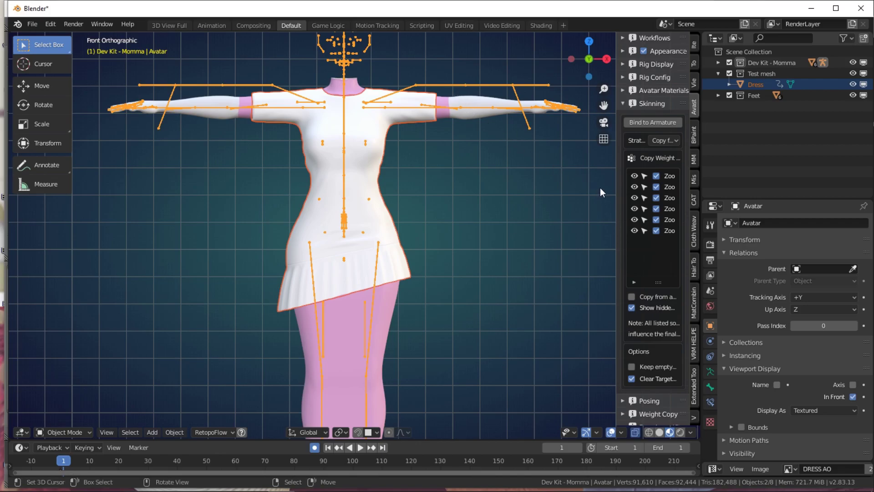
left_click_drag(616, 193, 565, 189)
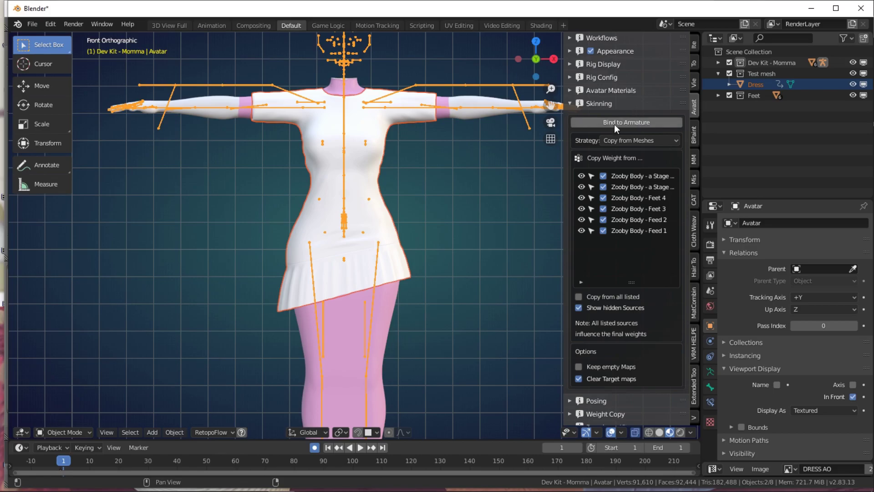
left_click(622, 141)
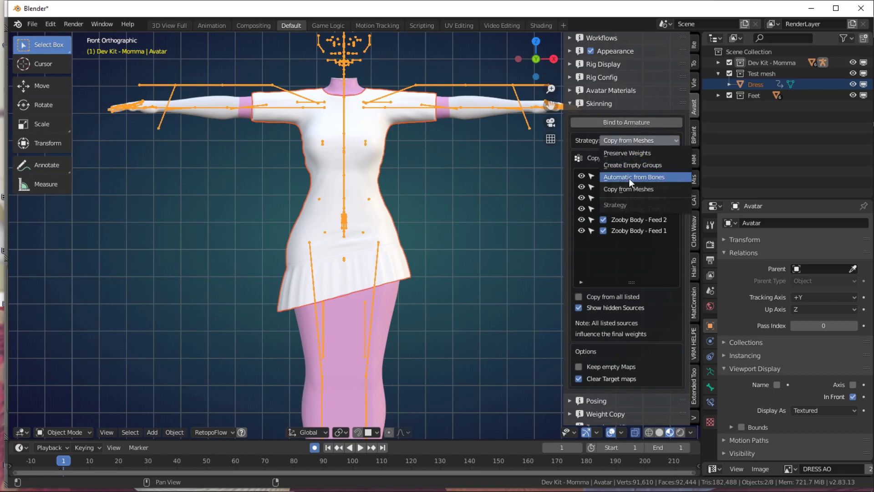
key("Escape")
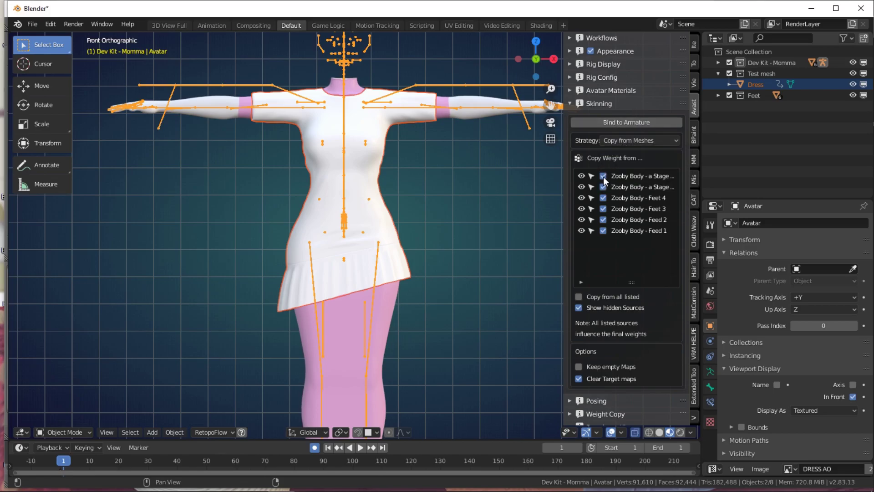
Step: Exclude Feet 3, Feed 2 and Feed 1 as weight sources and bind the Dress to Avatar
left_click(603, 209)
left_click(603, 220)
left_click(603, 231)
left_click_drag(565, 203, 558, 203)
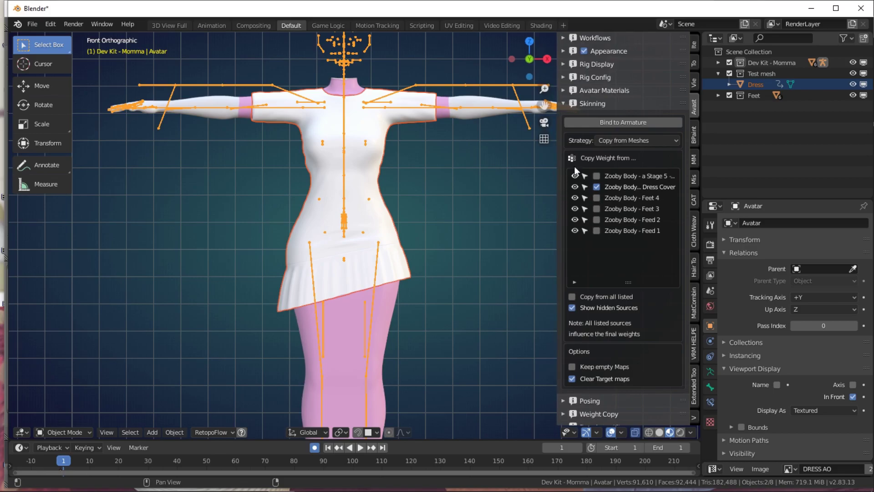
left_click(598, 123)
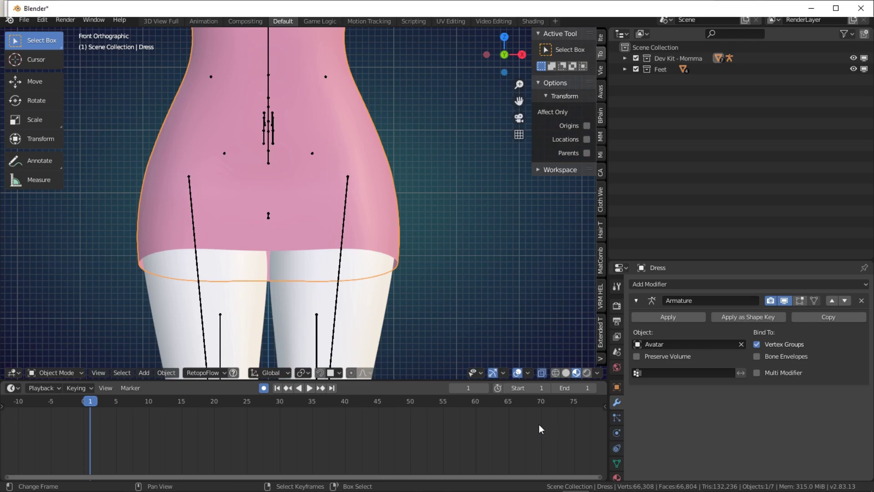
Step: Put the Dress in Weight Paint with vertex masking and show its vertex weights in the Item tab
left_click(59, 373)
left_click(58, 312)
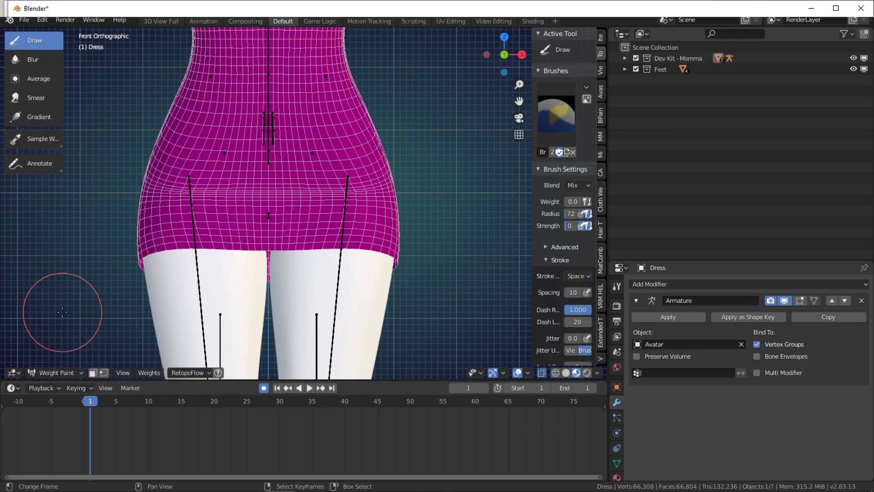
left_click(104, 373)
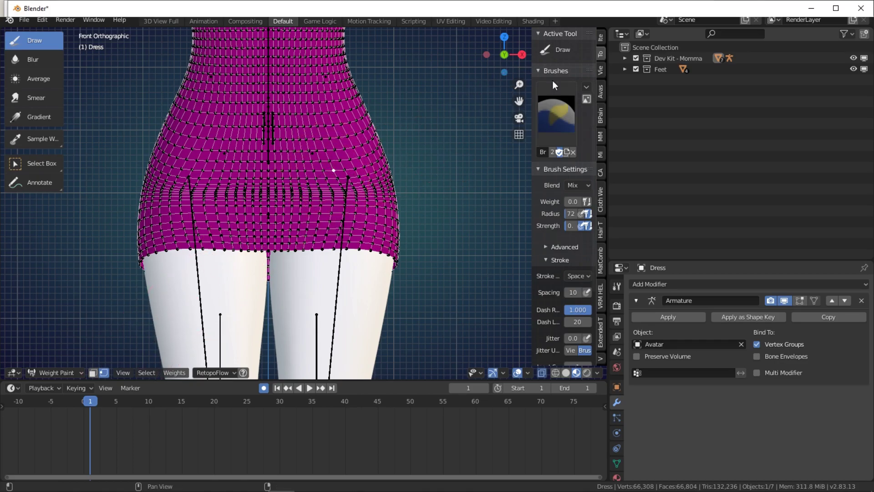
left_click(602, 36)
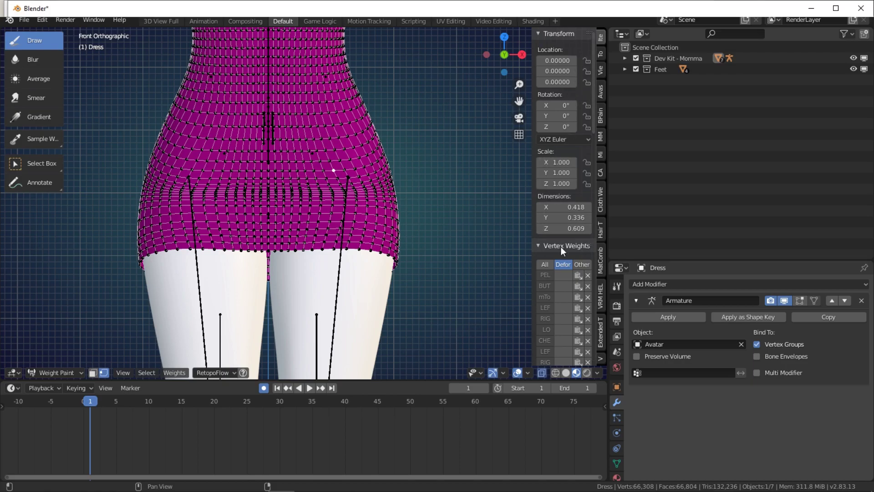
scroll(560, 248, "down", 2)
left_click_drag(531, 246, 455, 241)
scroll(502, 240, "down", 3)
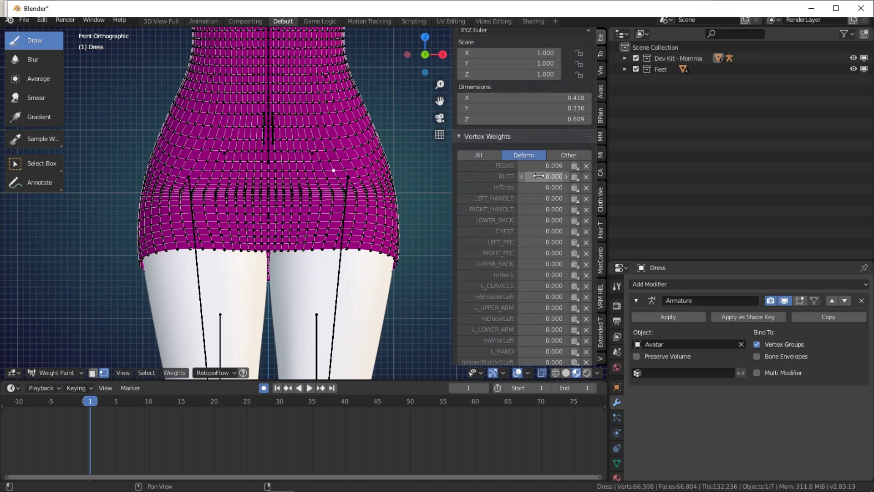
scroll(496, 213, "down", 1)
Step: Clean all vertex groups of weights below the 0.002 limit
left_click(182, 373)
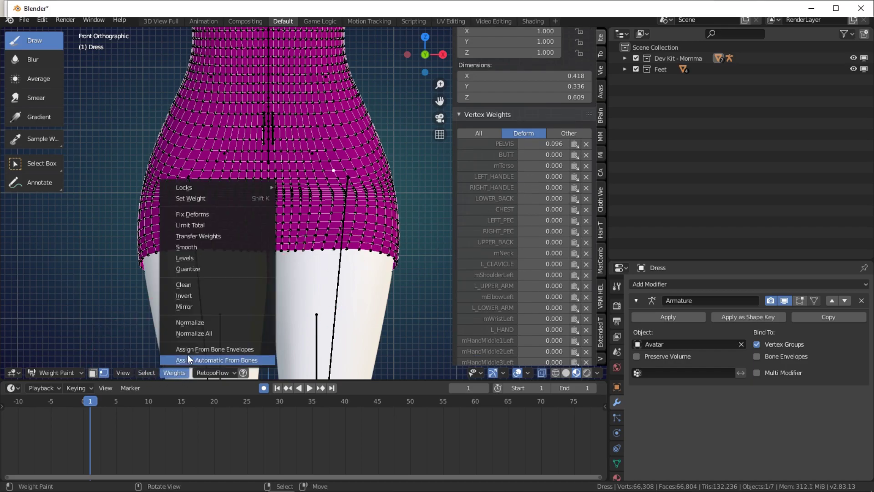
left_click(195, 284)
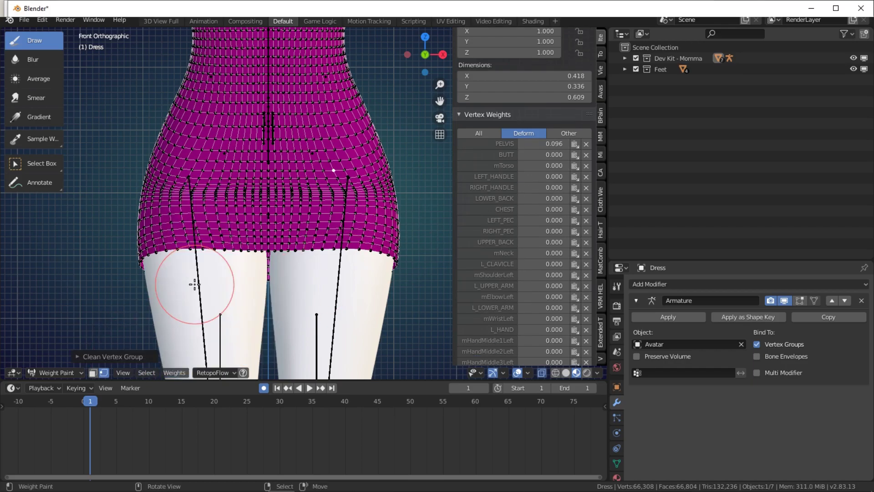
left_click(126, 354)
left_click(158, 327)
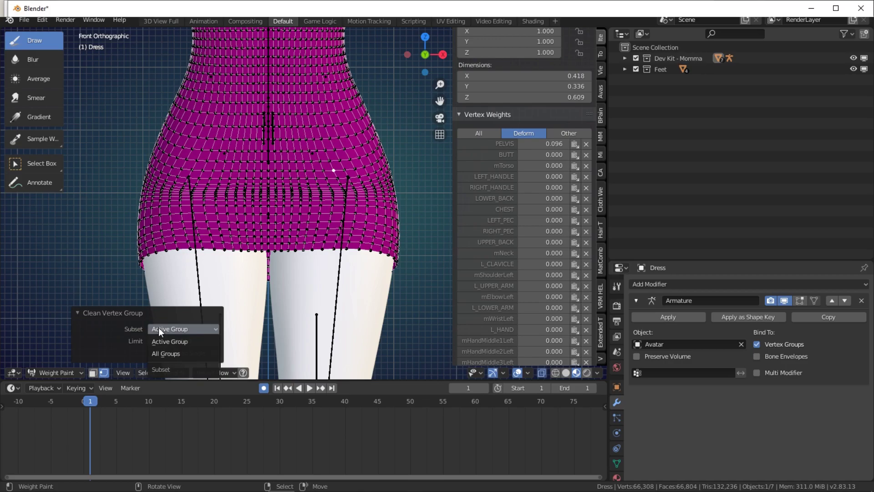
left_click(167, 354)
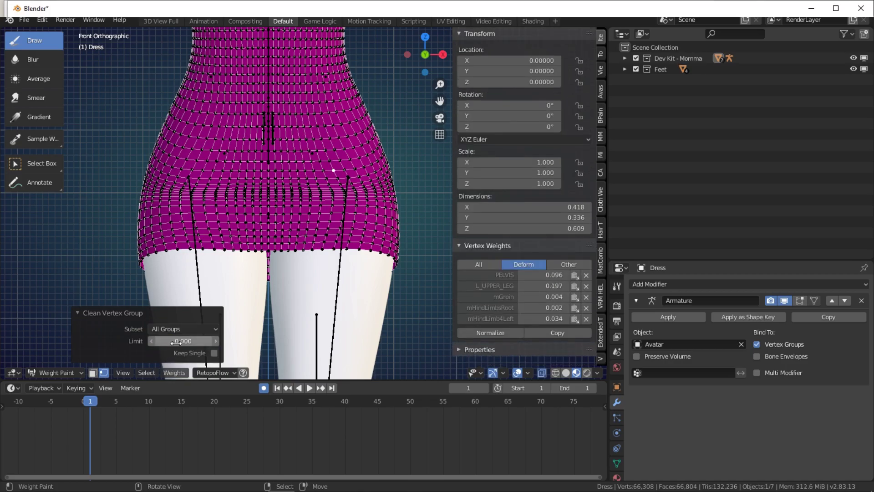
left_click(175, 345)
type("0.002")
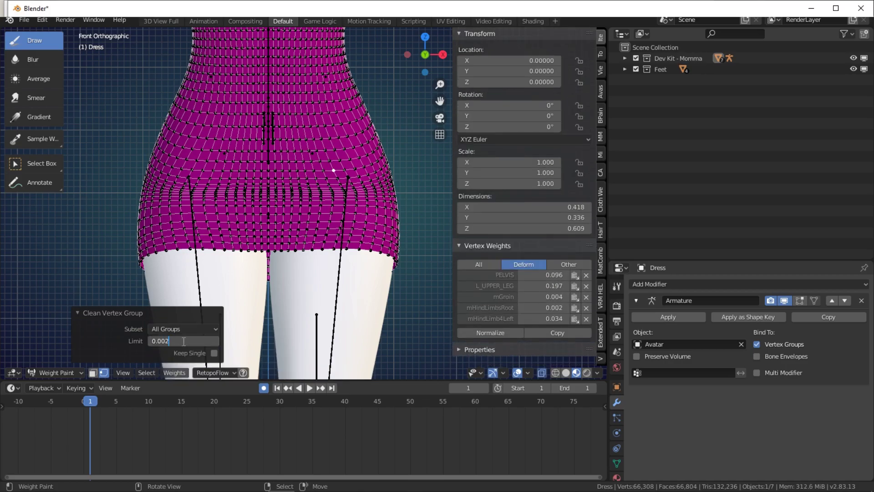
key("Return")
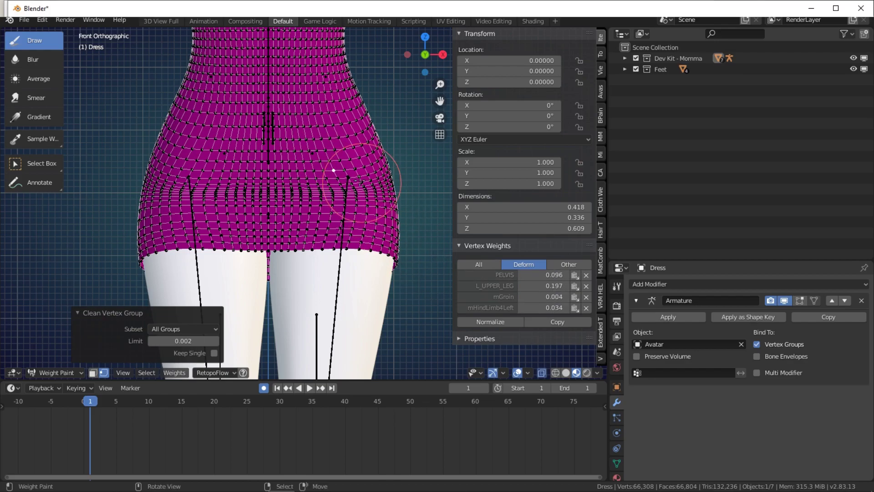
Step: Select a dress hip vertex to check its weights, then rerun Clean at limit 0.002
left_click(345, 169)
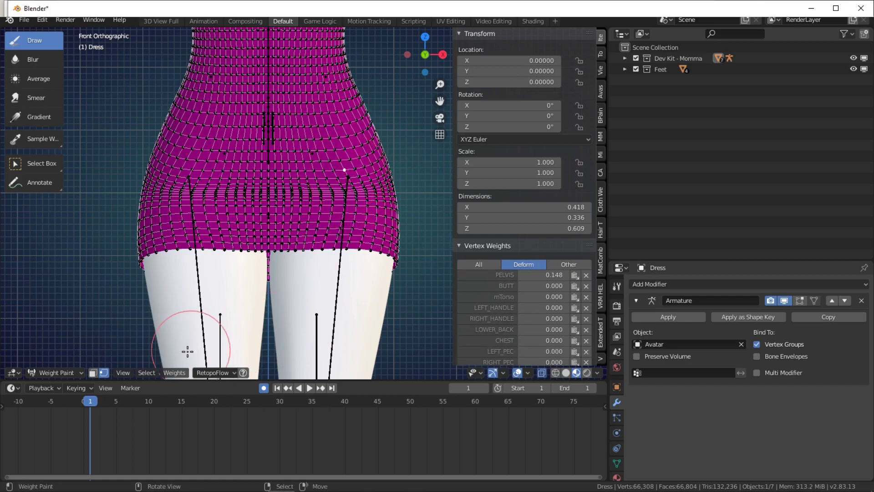
left_click(175, 373)
left_click(184, 285)
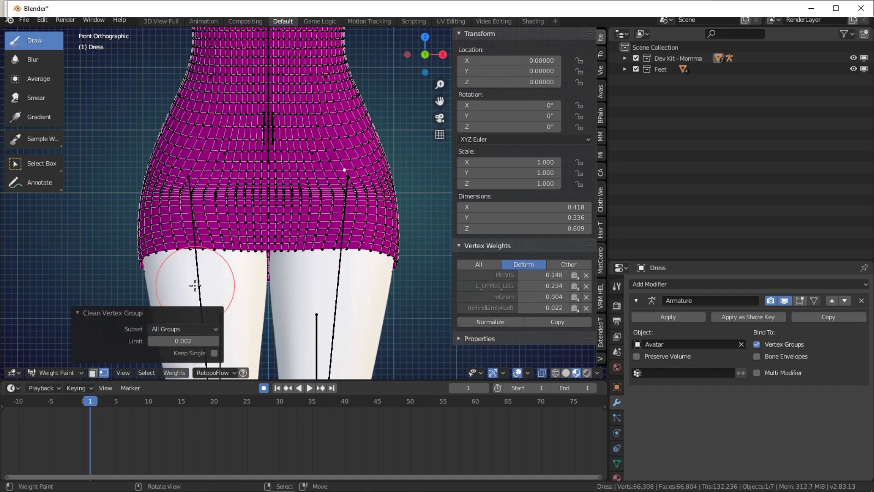